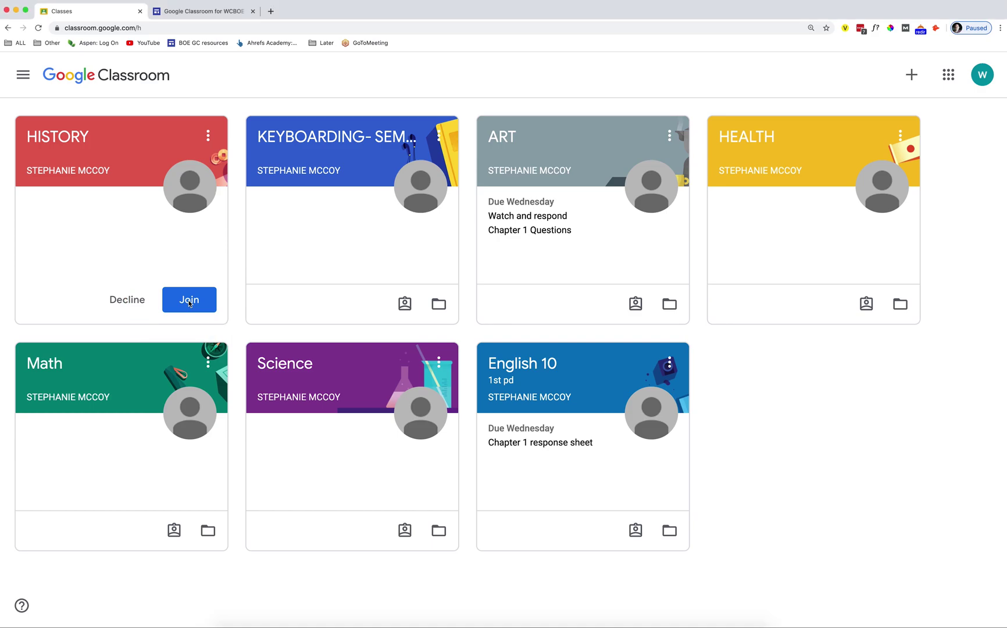
Join the HISTORY class and unenroll from KEYBOARDING- SEMESTER 1, leaving six classes.
{"action": "left_click", "coordinate": [189, 303]}
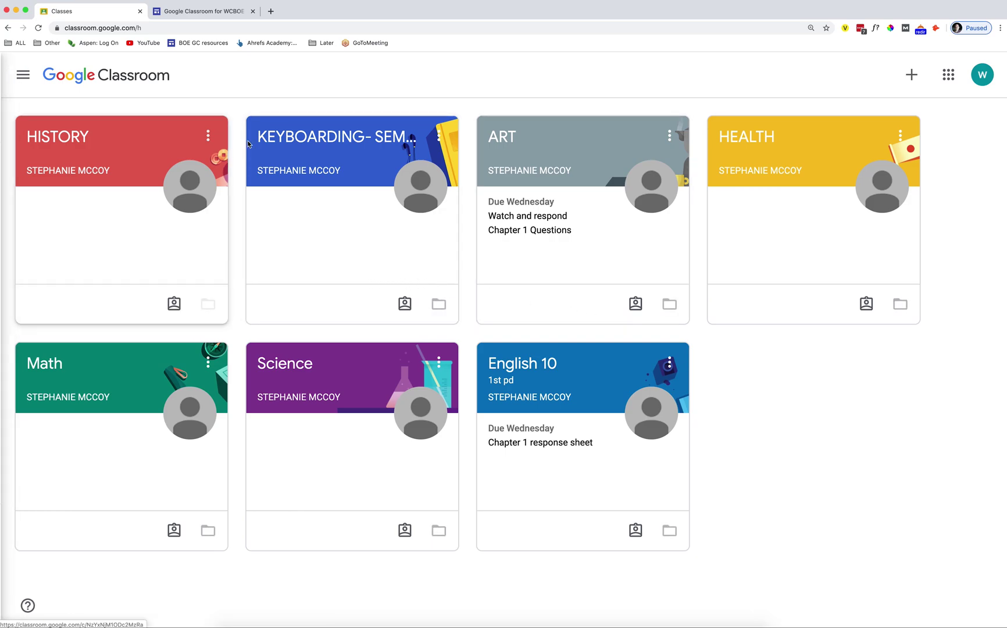
{"action": "left_click", "coordinate": [439, 139]}
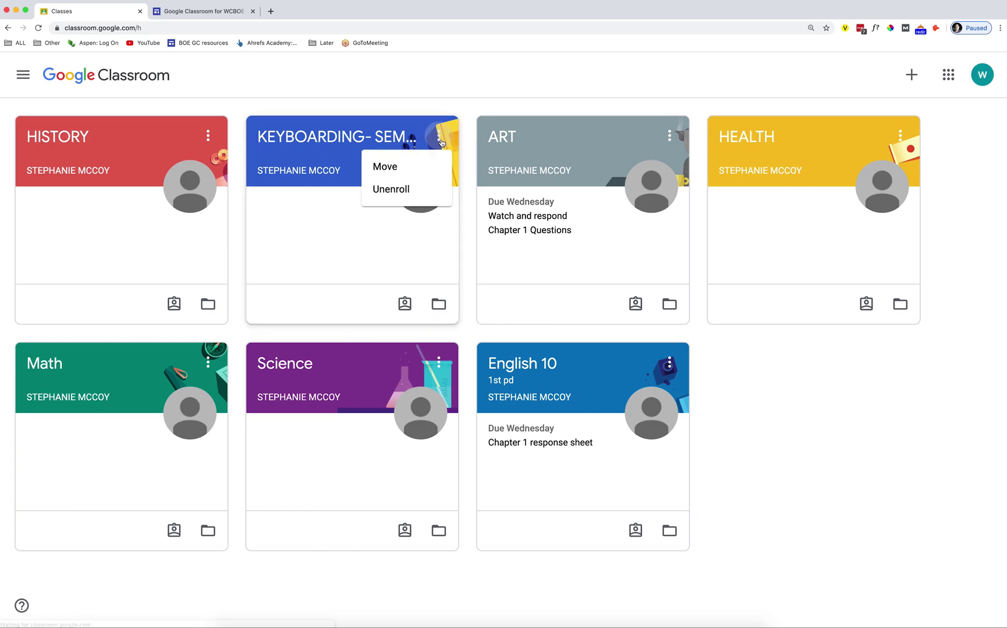
{"action": "left_click", "coordinate": [390, 192]}
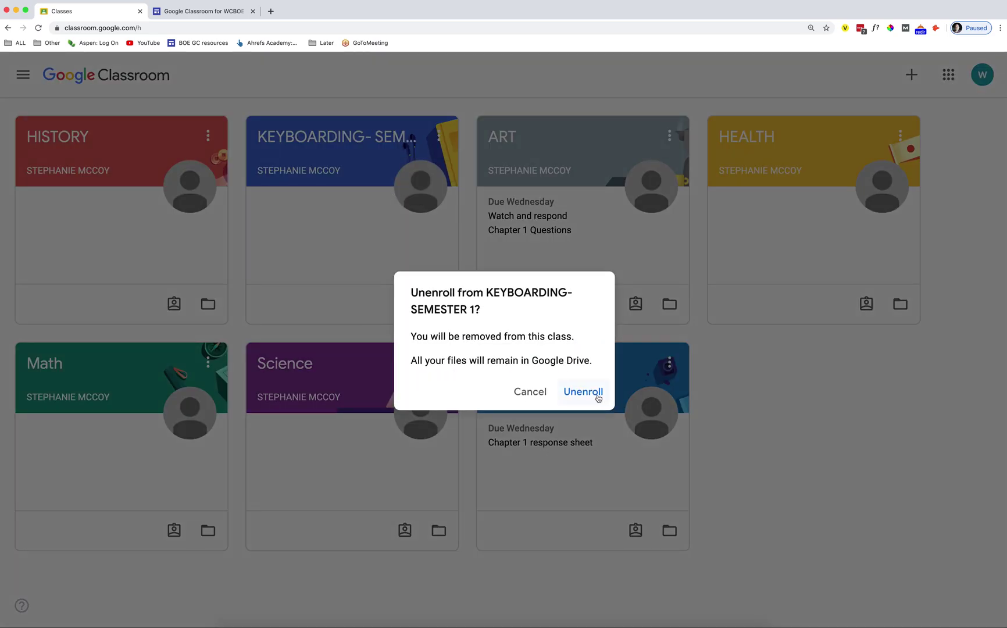
{"action": "left_click", "coordinate": [583, 392]}
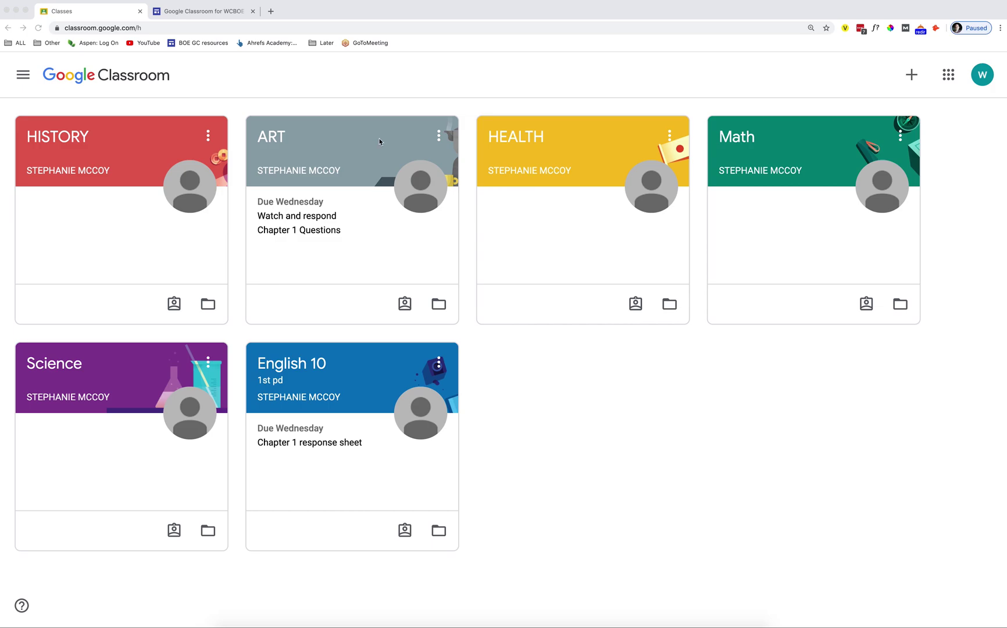
Move the ART class card so it sits right after Math.
{"action": "left_click", "coordinate": [439, 135]}
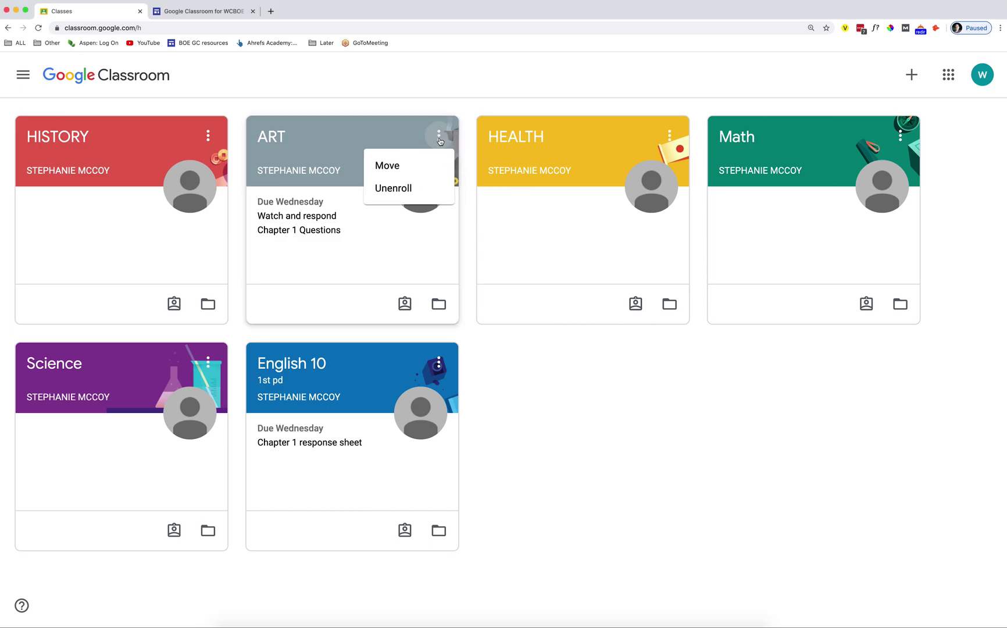
{"action": "left_click", "coordinate": [389, 167]}
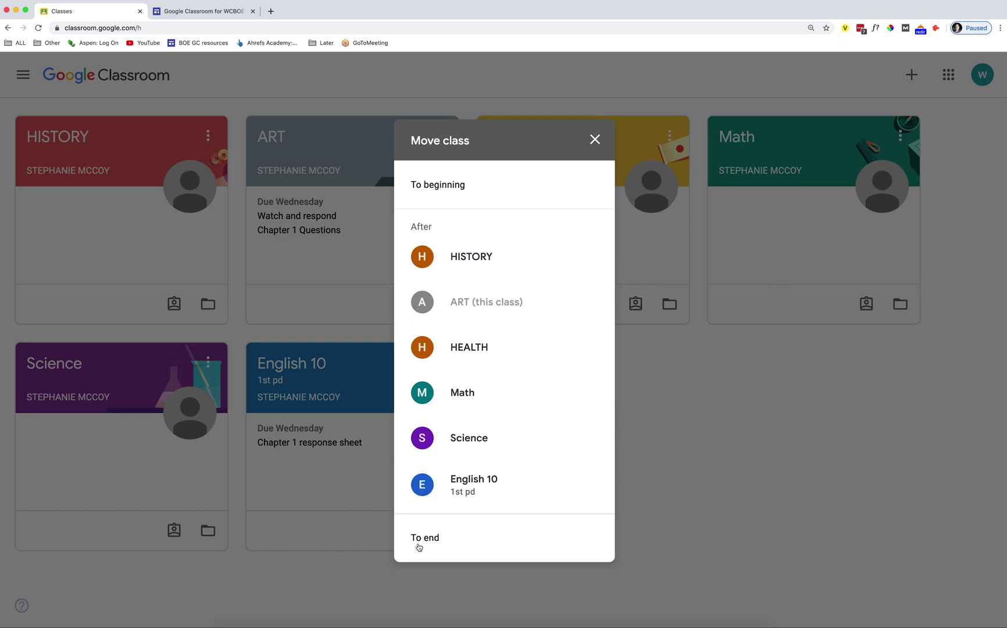
{"action": "left_click", "coordinate": [463, 401]}
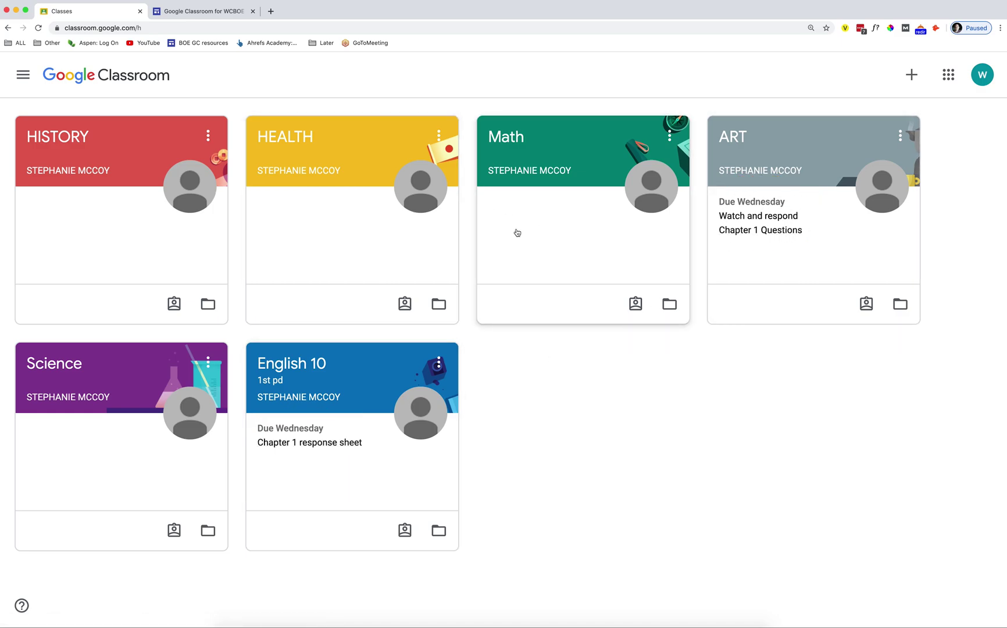
Browse the English 10 Stream posts, then bring up the class navigation drawer.
{"action": "left_click", "coordinate": [302, 370]}
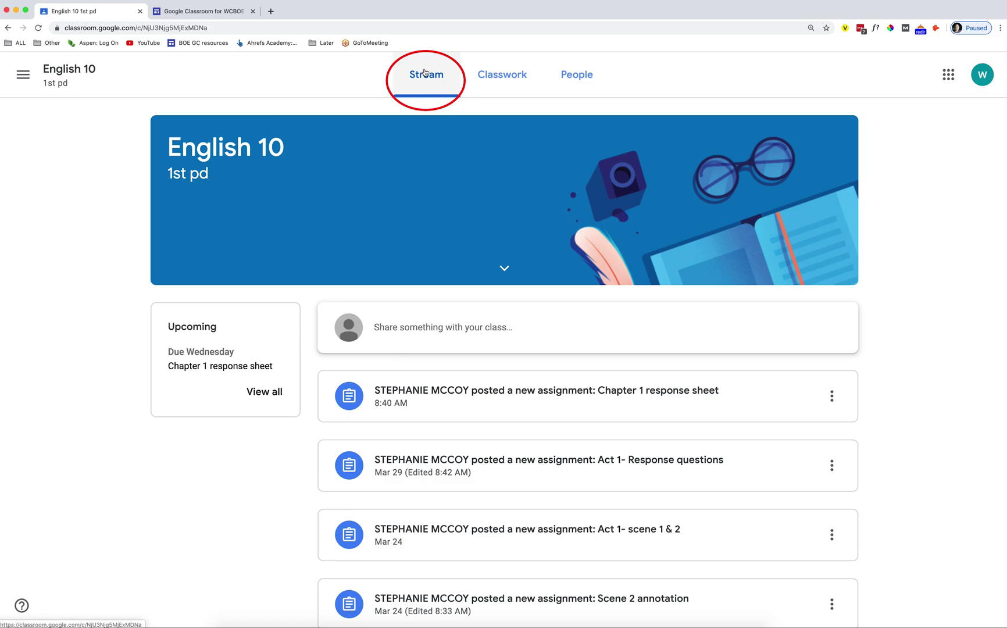
{"action": "scroll", "coordinate": [764, 444], "scroll_direction": "down", "scroll_amount": 5}
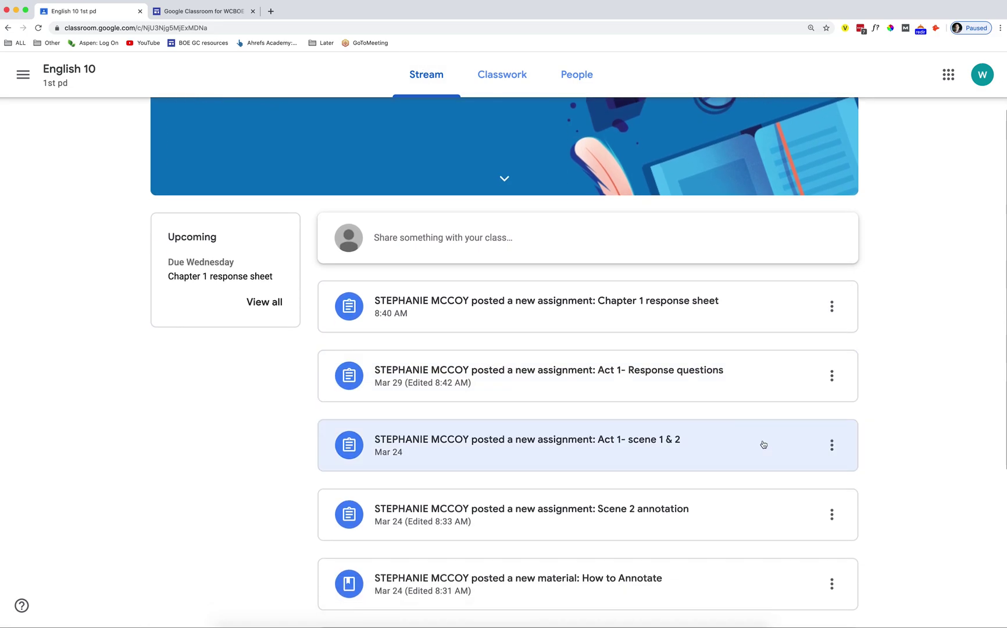
{"action": "scroll", "coordinate": [763, 444], "scroll_direction": "down", "scroll_amount": 3}
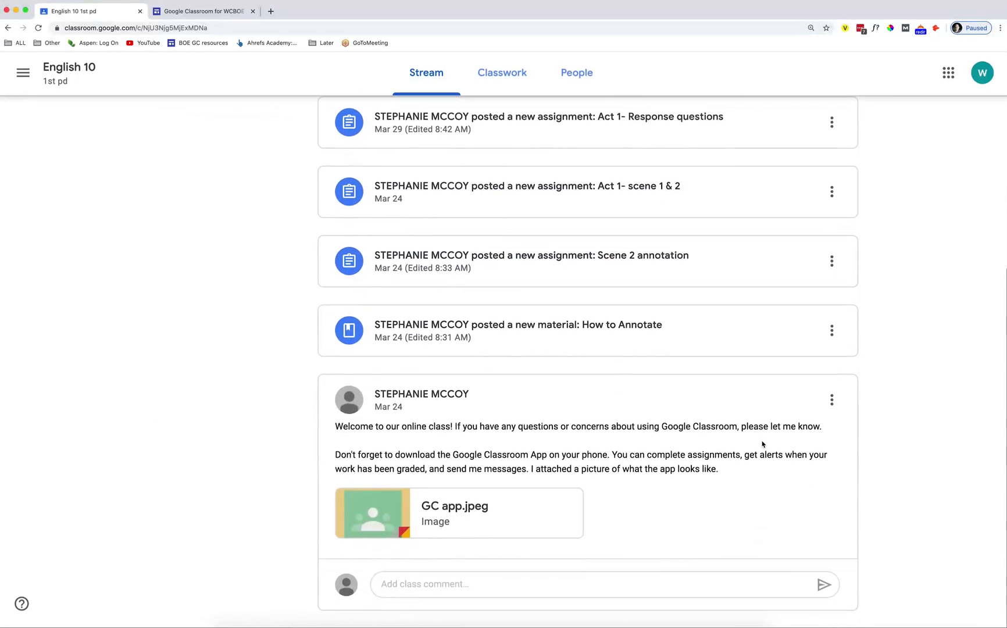
{"action": "scroll", "coordinate": [762, 444], "scroll_direction": "up", "scroll_amount": 10}
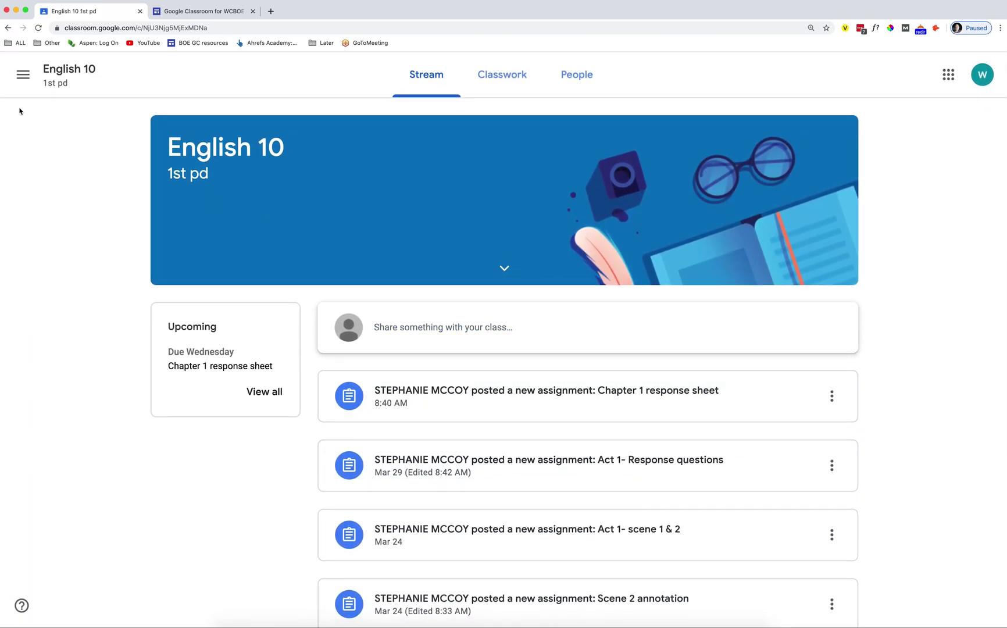
{"action": "left_click", "coordinate": [22, 77]}
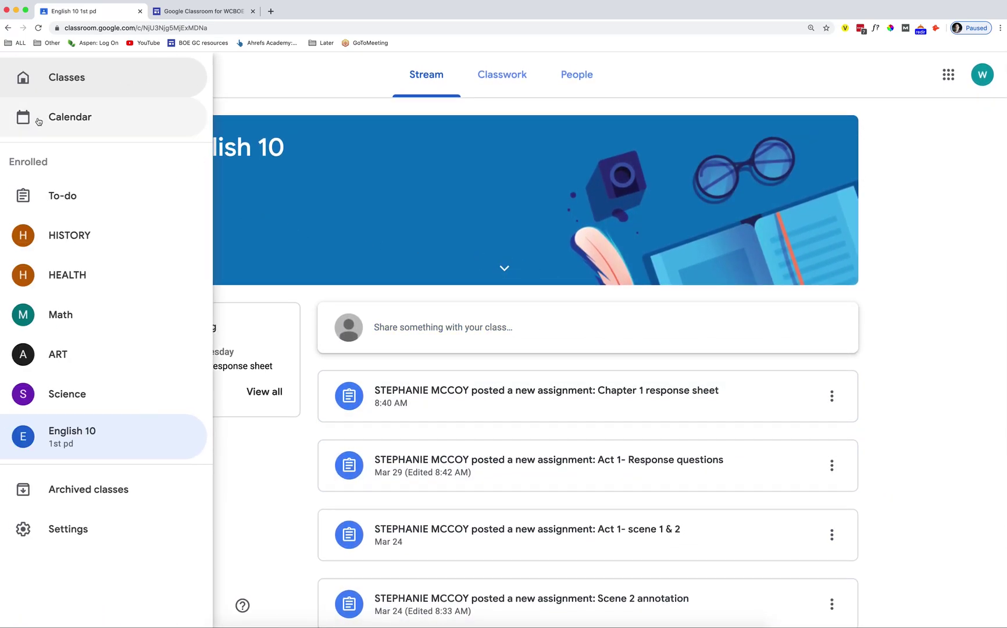
On the To-do page, filter outstanding work to HISTORY, then Math, then view Done.
{"action": "left_click", "coordinate": [58, 198]}
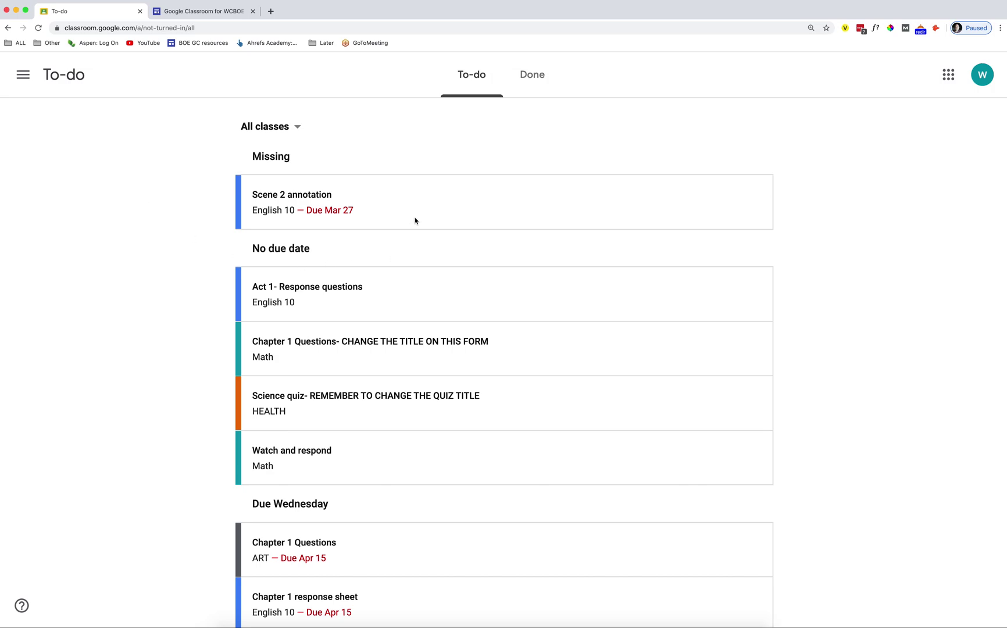
{"action": "left_click", "coordinate": [291, 129]}
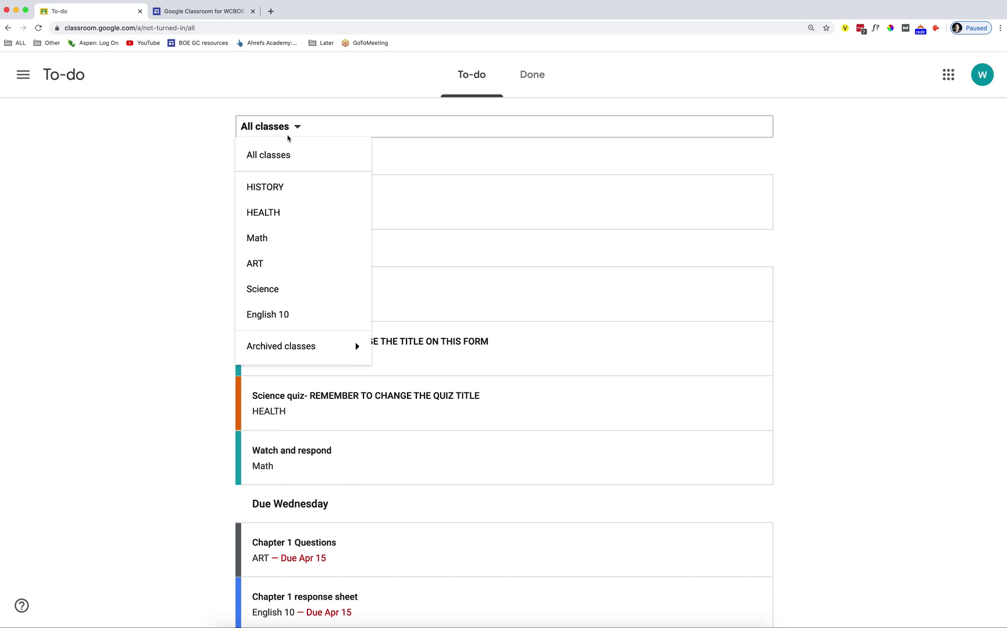
{"action": "left_click", "coordinate": [271, 187]}
{"action": "left_click", "coordinate": [288, 130]}
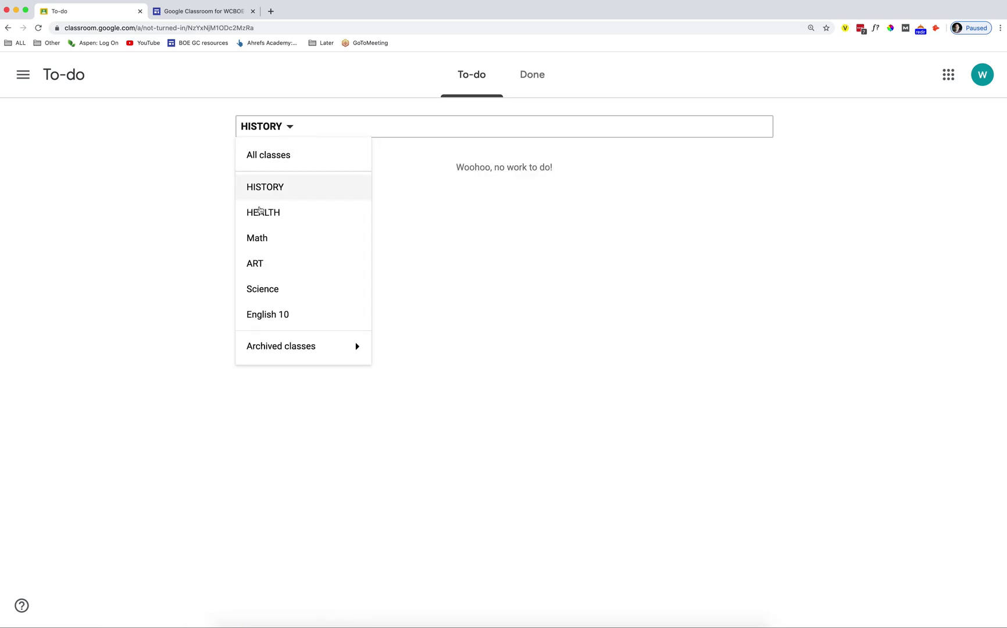
{"action": "left_click", "coordinate": [263, 238]}
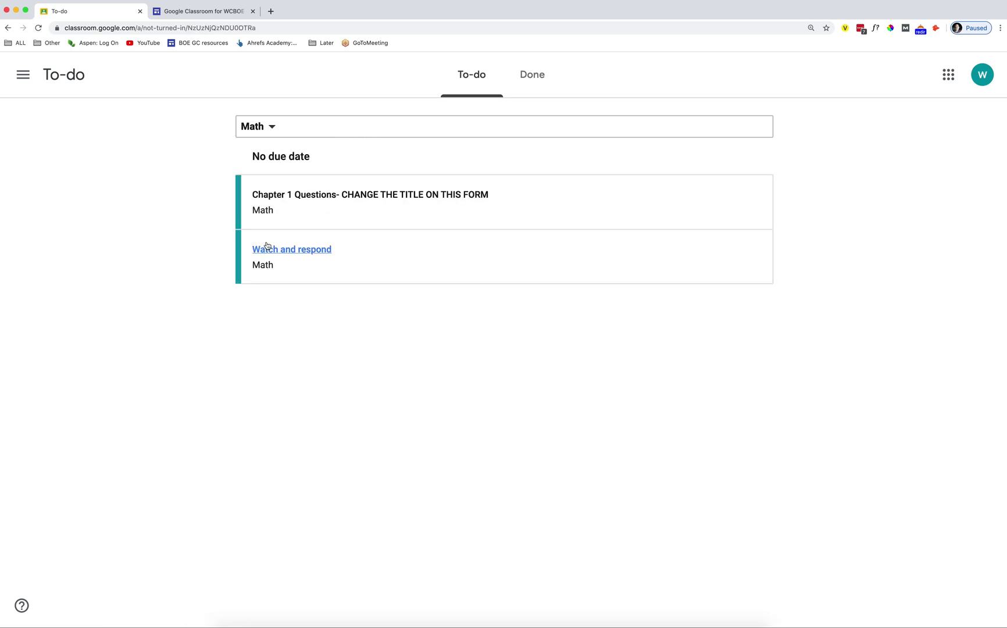
{"action": "left_click", "coordinate": [537, 87]}
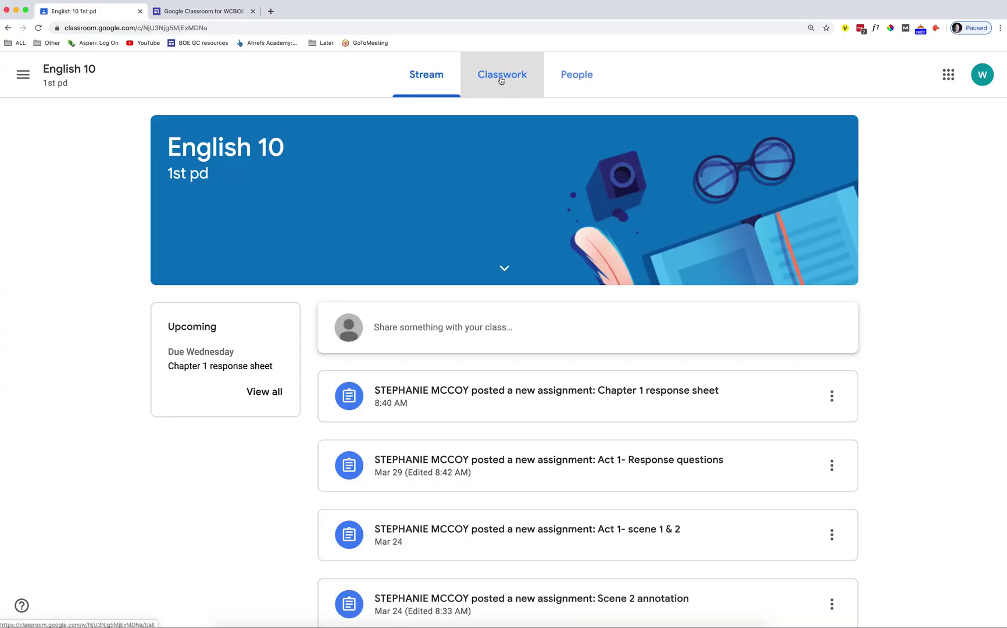
Switch English 10 to its Classwork tab listing assignments and Class Resources.
{"action": "left_click", "coordinate": [501, 80]}
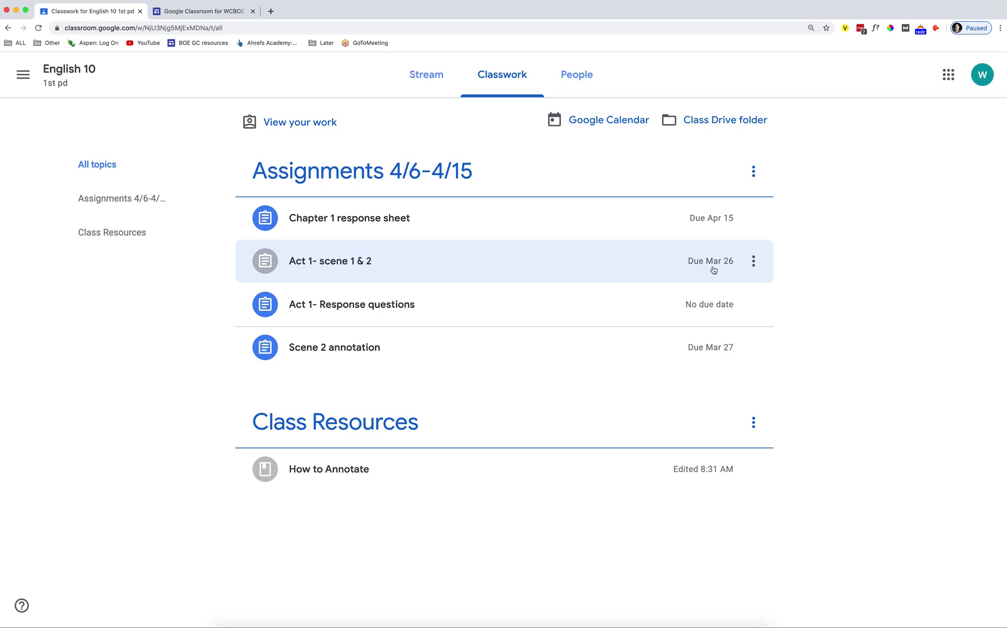
Open Act 1- scene 1 & 2, delete the private comment, and turn the work in again.
{"action": "left_click", "coordinate": [312, 268]}
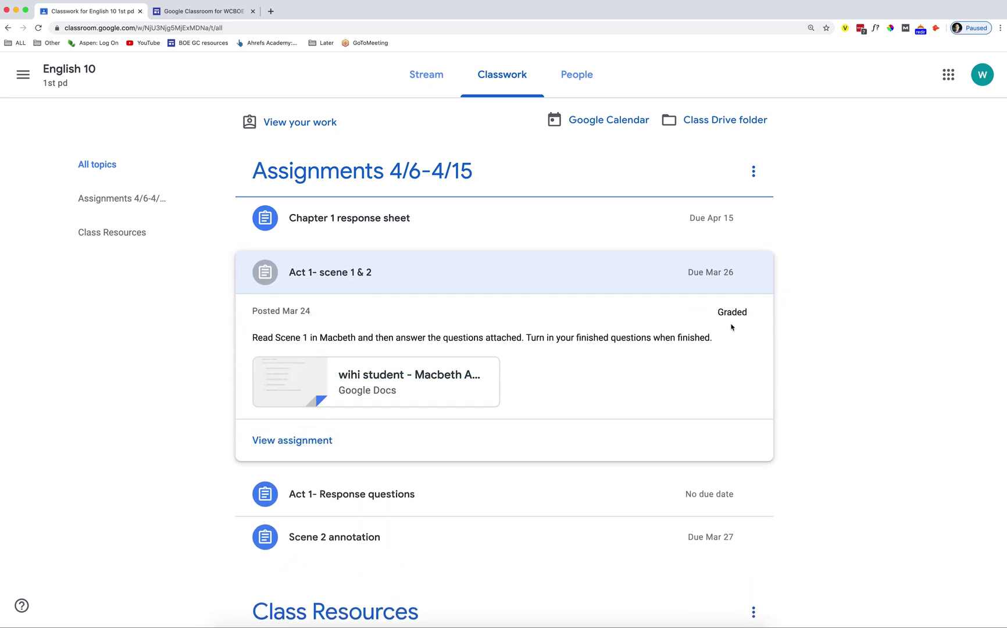
{"action": "left_click", "coordinate": [306, 444]}
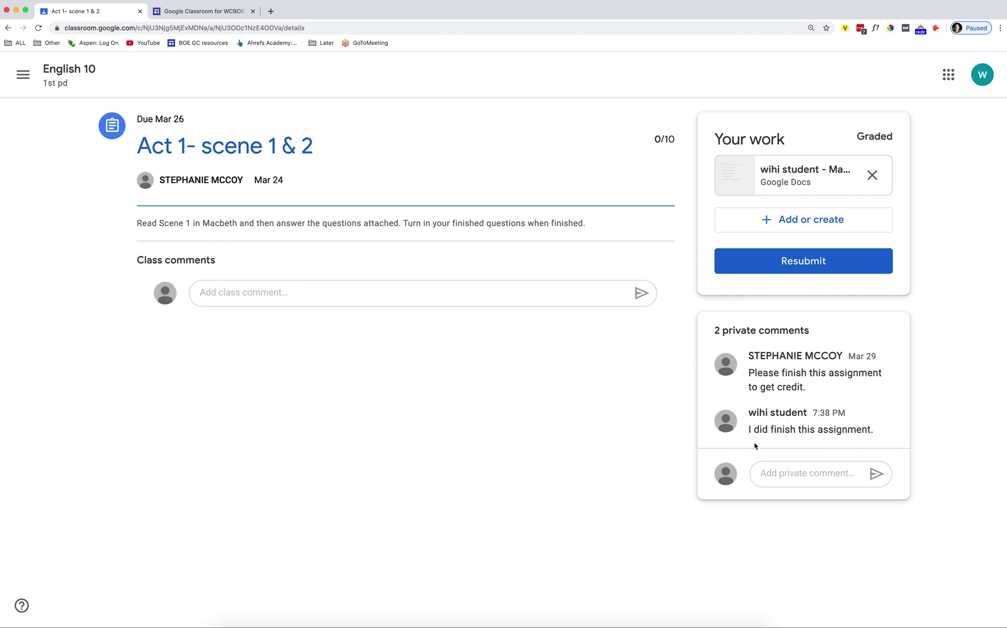
{"action": "mouse_move", "coordinate": [865, 440]}
{"action": "left_click", "coordinate": [884, 414]}
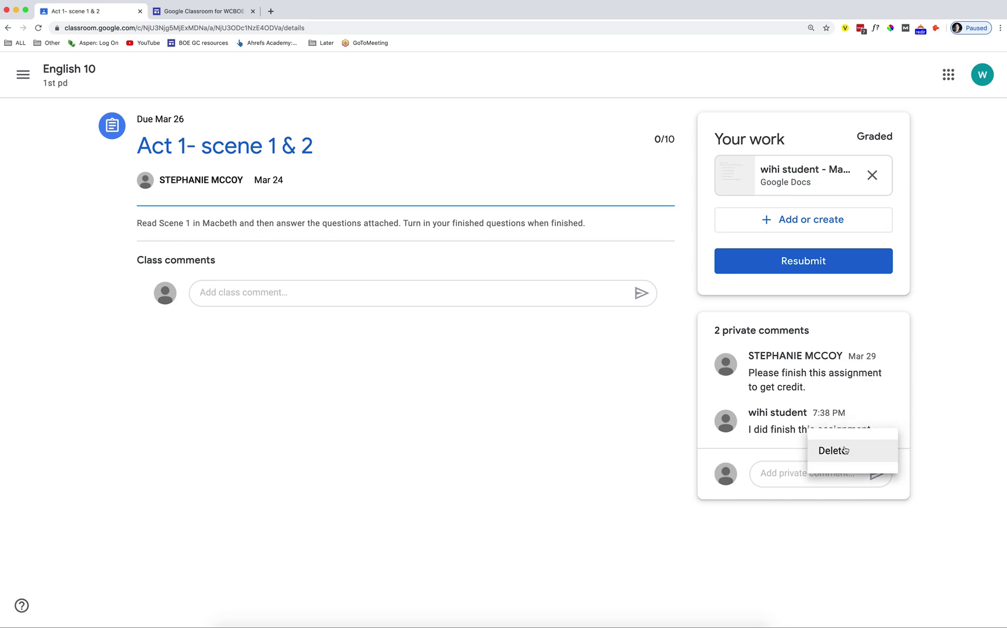
{"action": "left_click", "coordinate": [828, 451]}
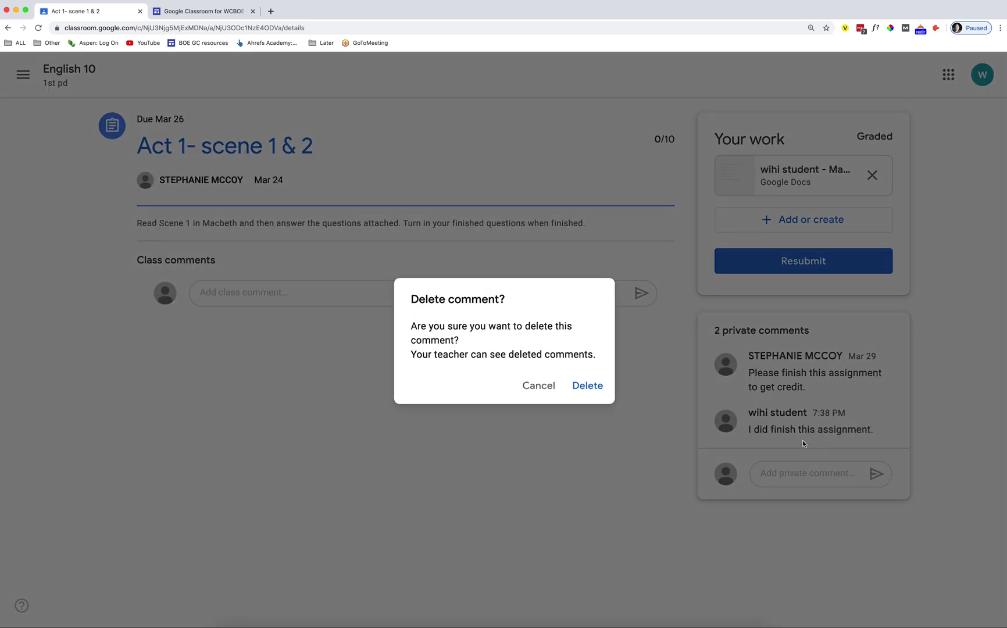
{"action": "left_click", "coordinate": [585, 387]}
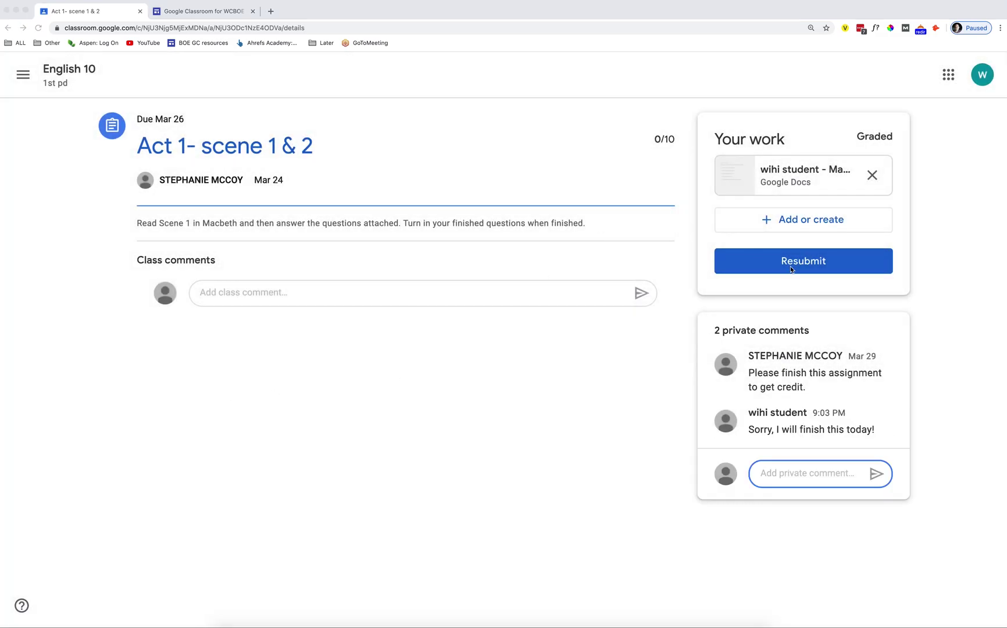
{"action": "left_click", "coordinate": [793, 267]}
{"action": "key", "text": "Return"}
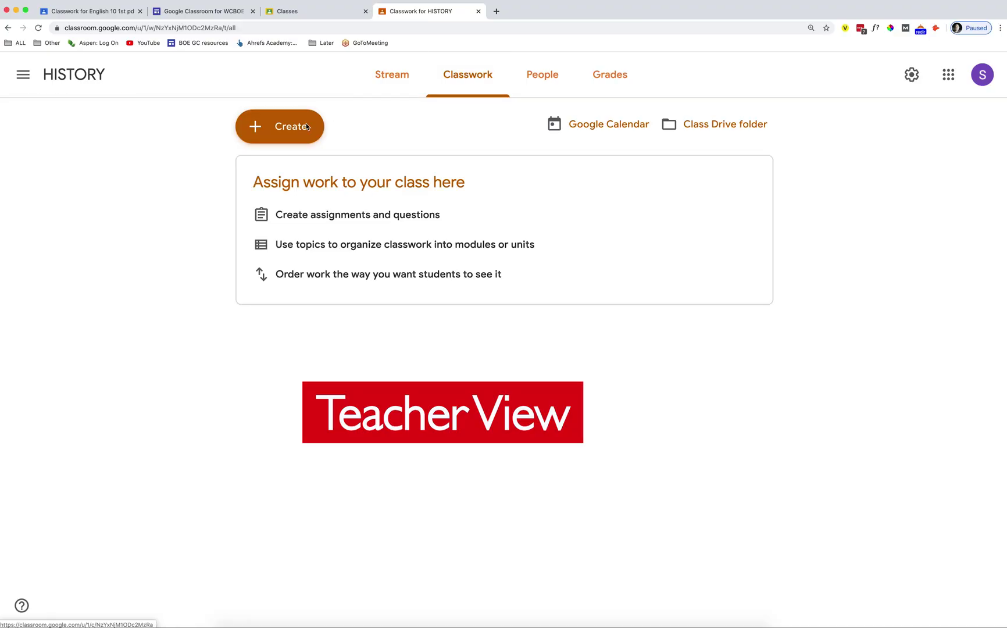
Start an assignment titled NEW ASSIGNMENT with a new blank Google Doc attached.
{"action": "left_click", "coordinate": [266, 126]}
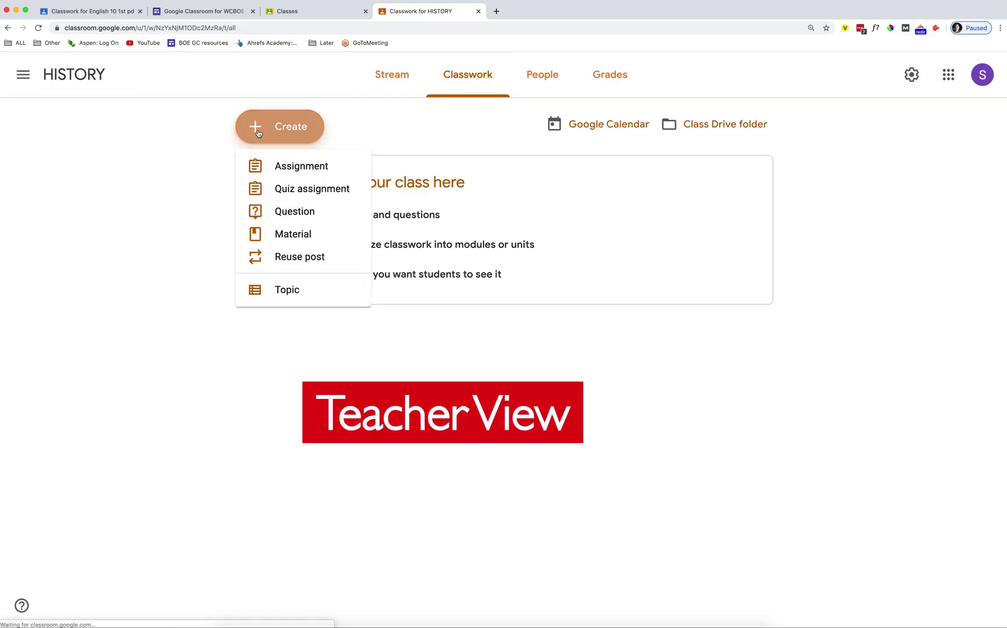
{"action": "left_click", "coordinate": [273, 169]}
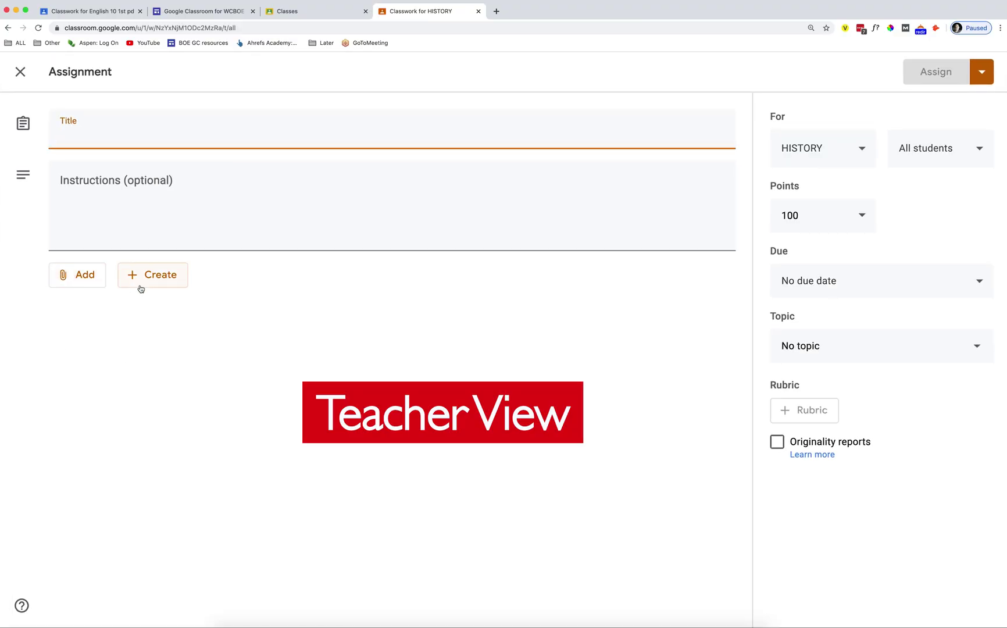
{"action": "left_click", "coordinate": [140, 287]}
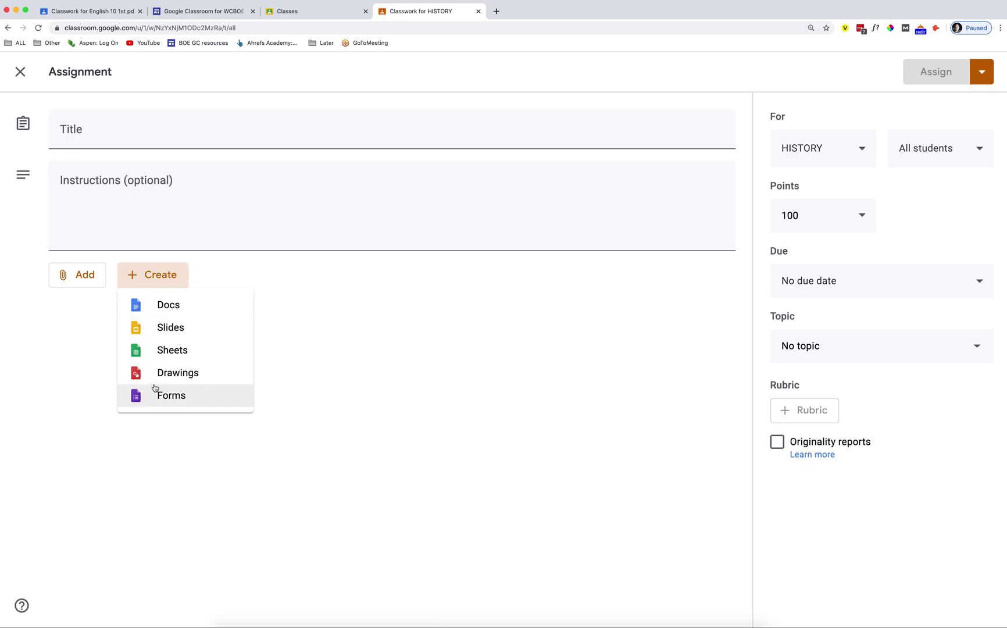
{"action": "left_click", "coordinate": [159, 304]}
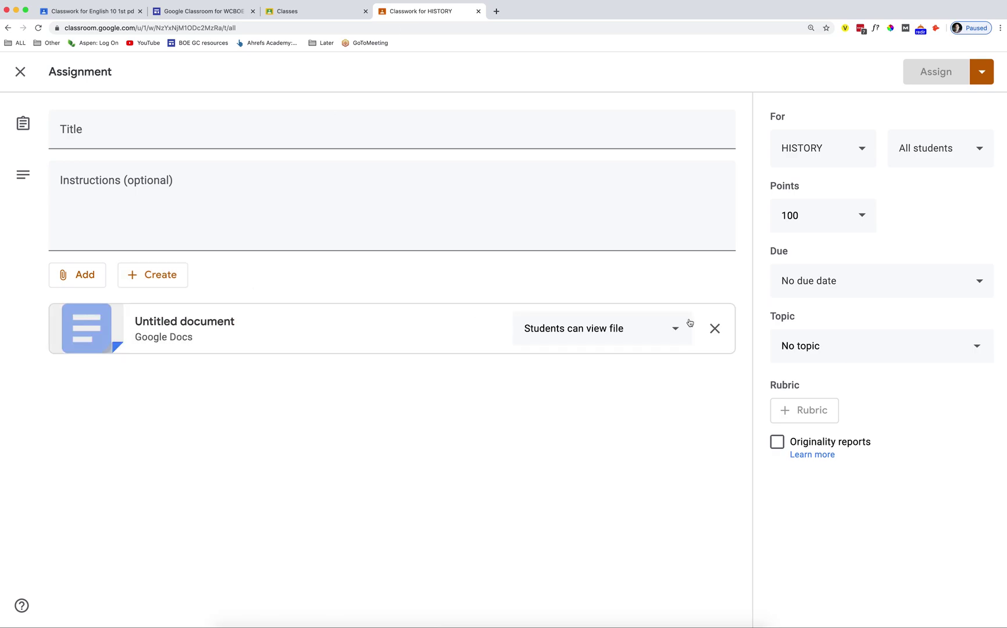
{"action": "left_click", "coordinate": [119, 138]}
{"action": "type", "text": "NEW ASSIGNMENT"}
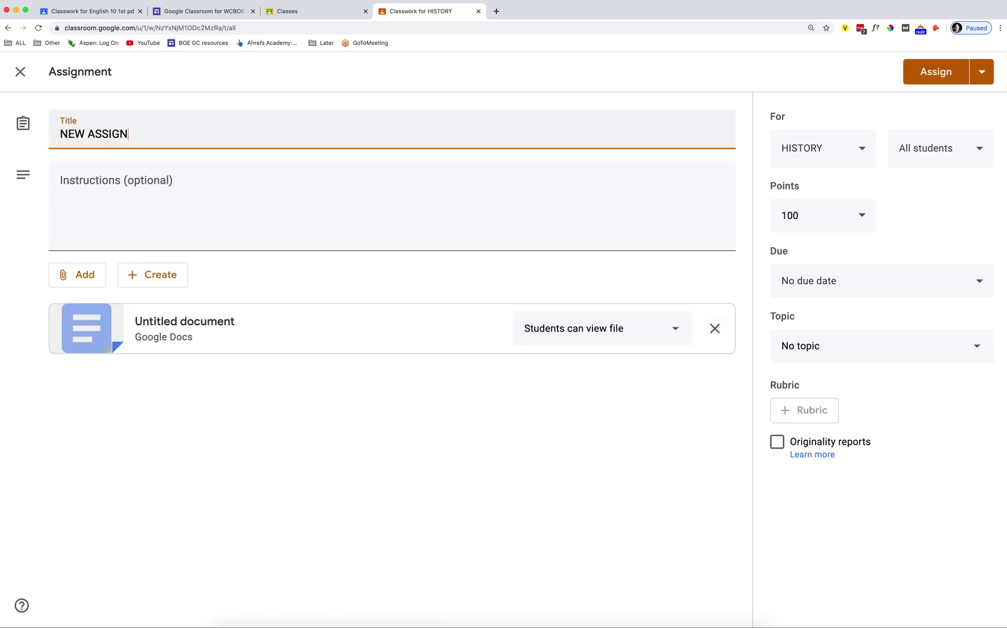
Set the attached doc's sharing to Make a copy for each student.
{"action": "left_click", "coordinate": [675, 330]}
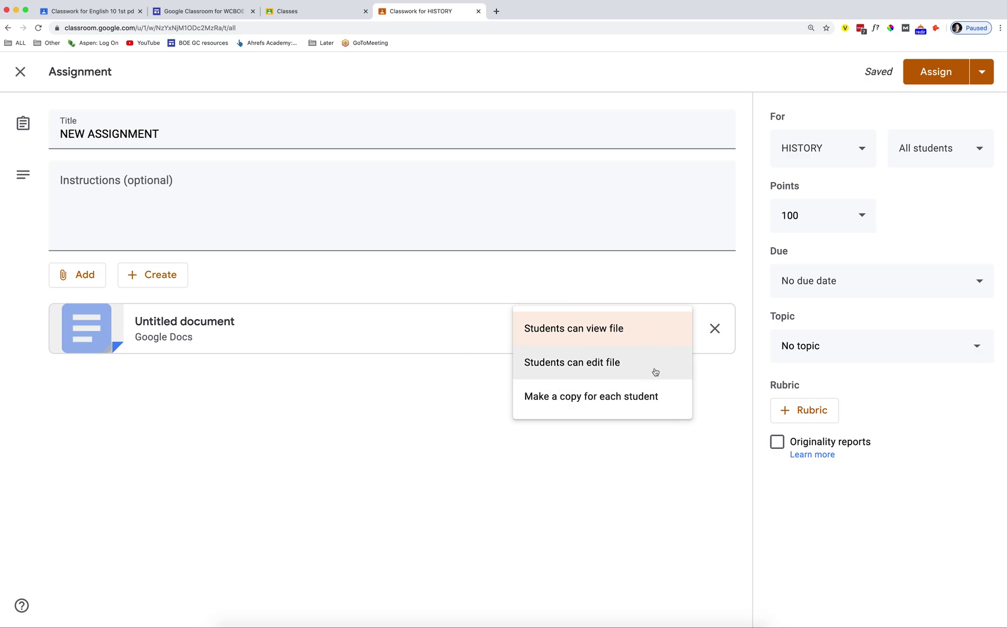
{"action": "left_click", "coordinate": [620, 368]}
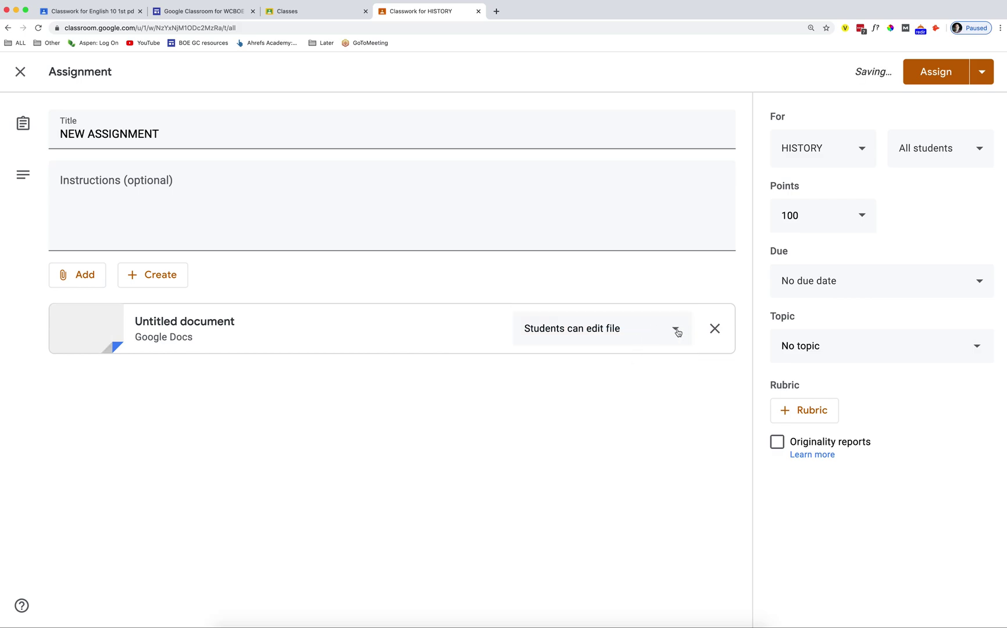
{"action": "left_click", "coordinate": [677, 332]}
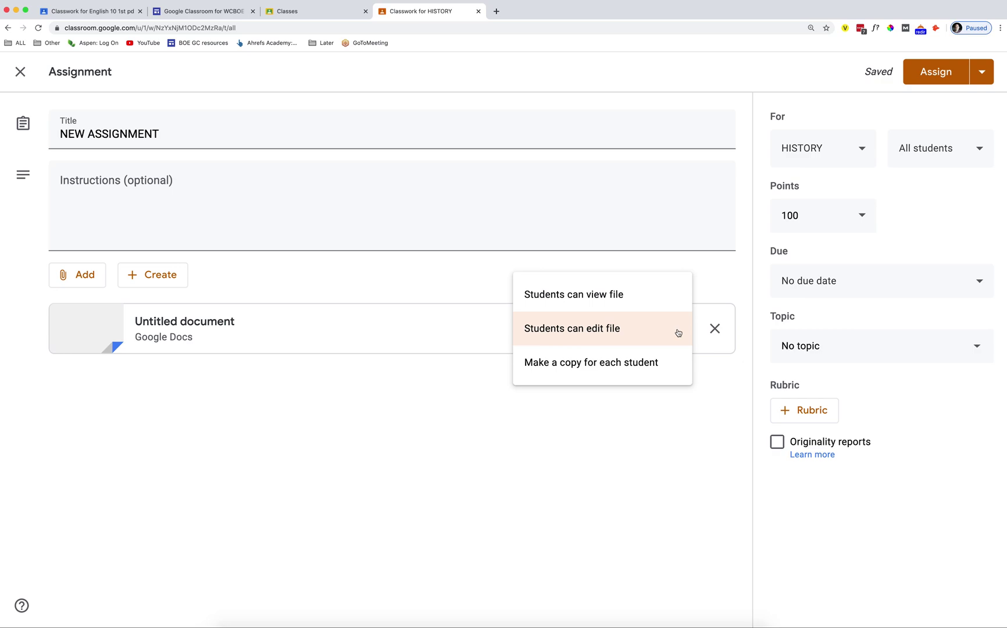
{"action": "left_click", "coordinate": [605, 367]}
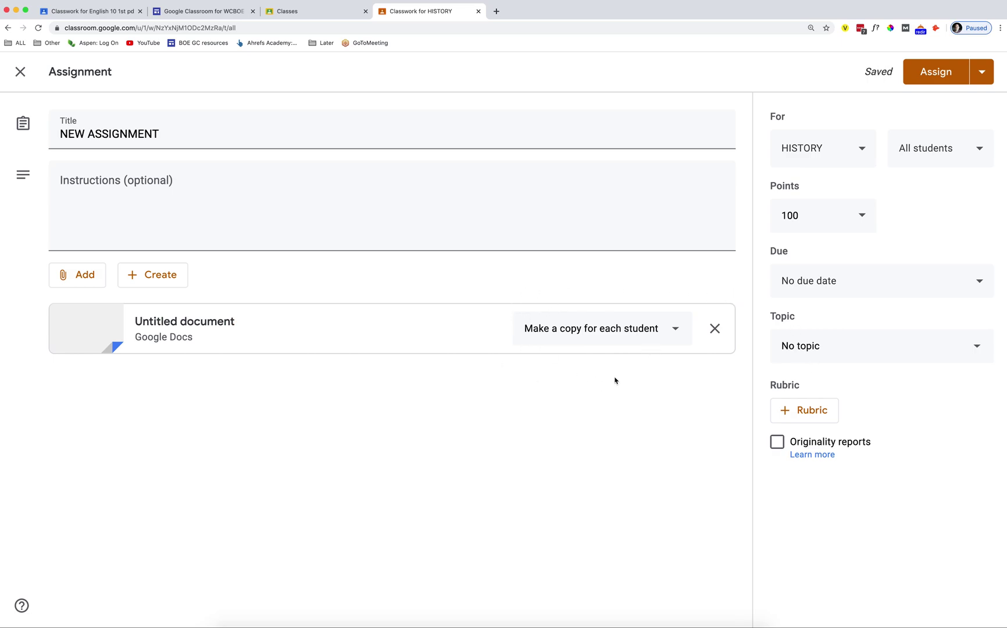
{"action": "key", "text": "super+1"}
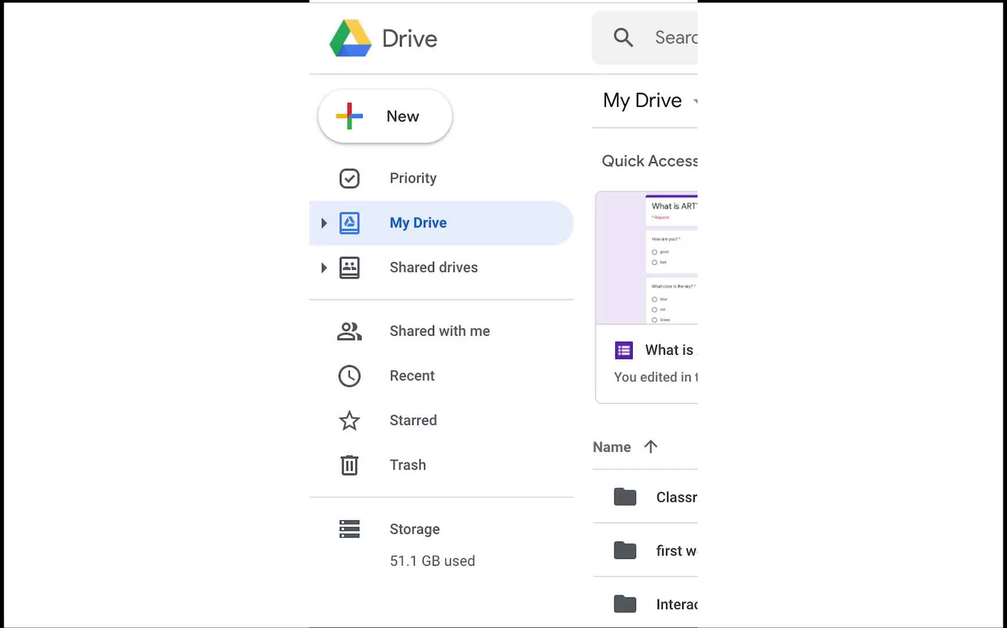
Show Drive's New menu with Folder, uploads, Docs, Sheets, Slides and More.
{"action": "left_click", "coordinate": [349, 119]}
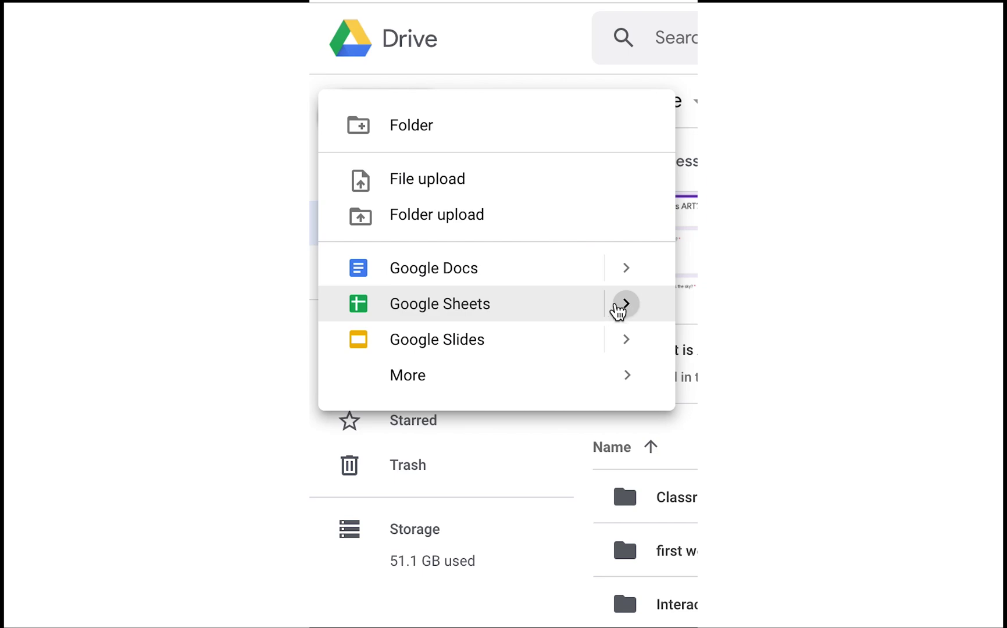
{"action": "mouse_move", "coordinate": [623, 311]}
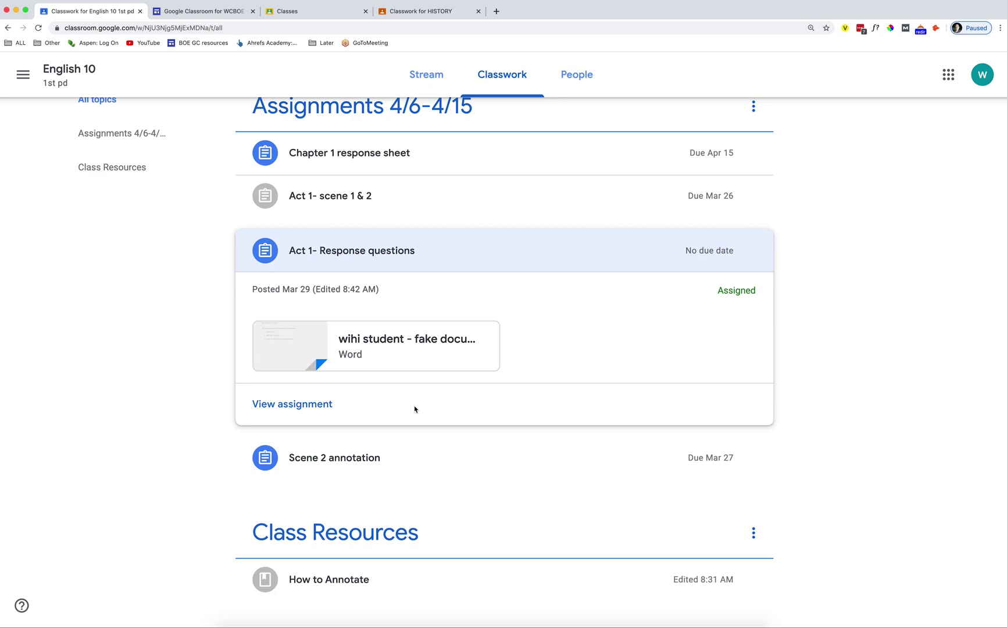
Open the assignment's Word attachment in a new window, then open it with Google Docs.
{"action": "left_click", "coordinate": [344, 355]}
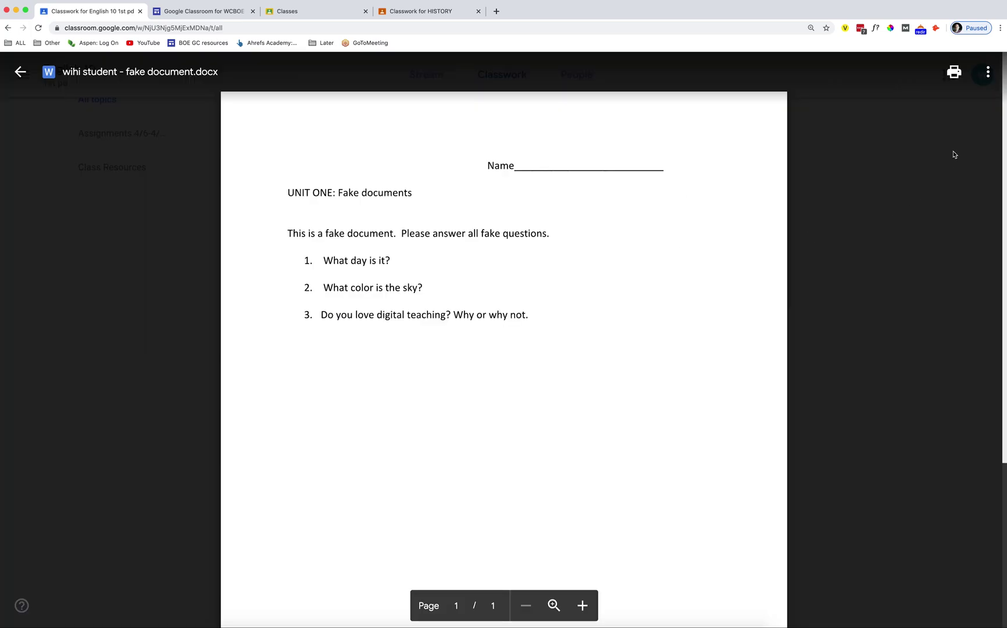
{"action": "left_click", "coordinate": [990, 73]}
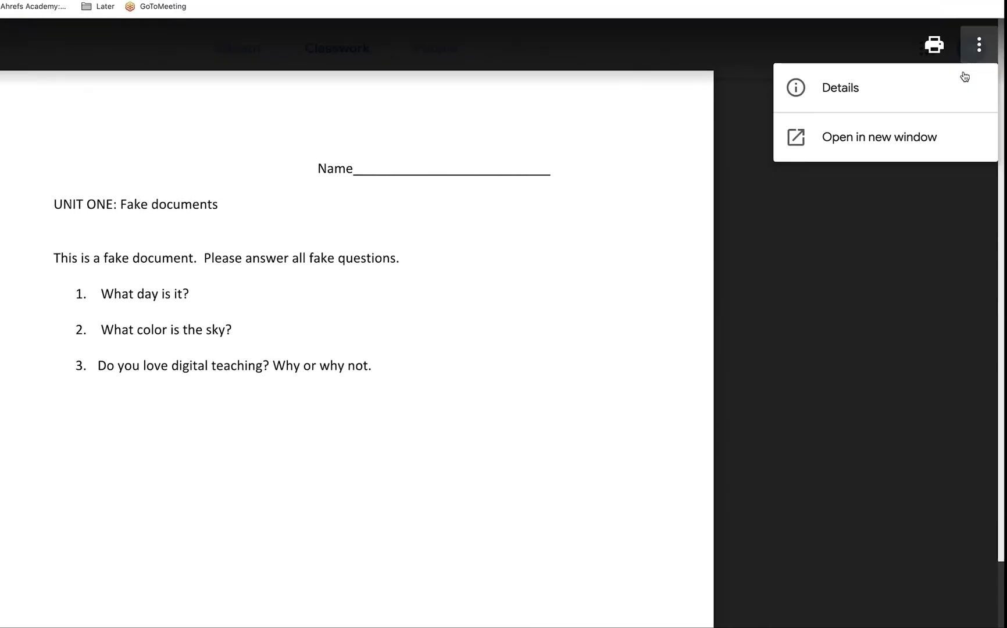
{"action": "left_click", "coordinate": [848, 145]}
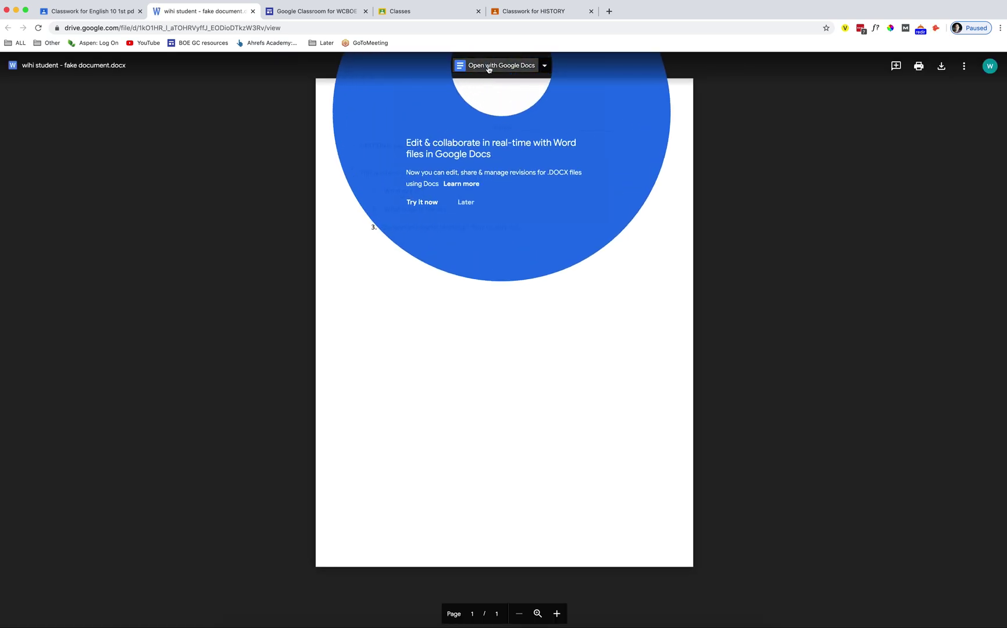
{"action": "left_click", "coordinate": [490, 66]}
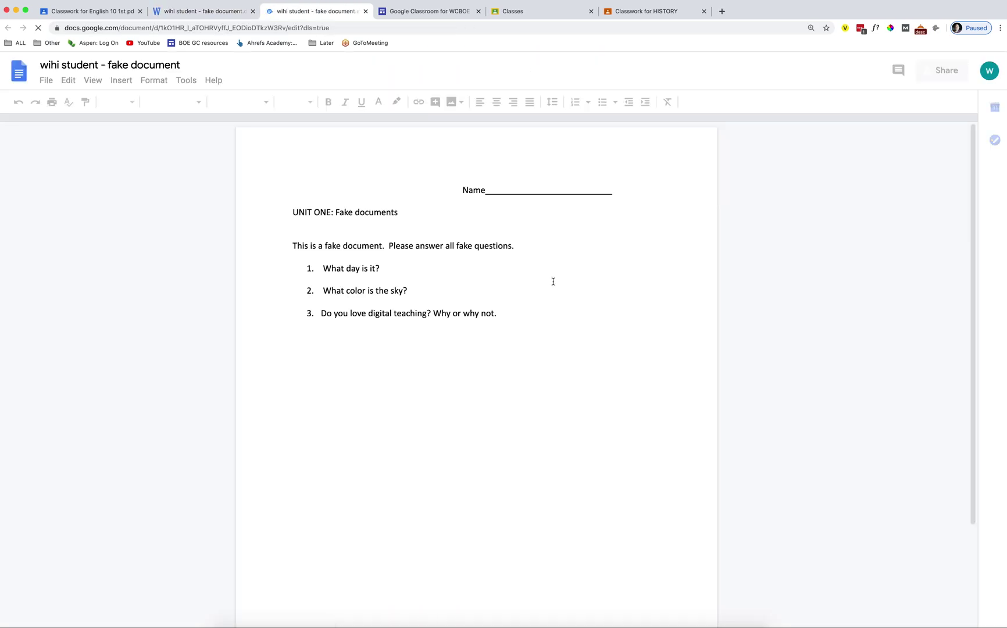
Answer question 1 with 'Today is Sunday', close the doc tabs, and reopen Act 1- Response questions.
{"action": "double_click", "coordinate": [391, 268]}
{"action": "type", "text": "Tod"}
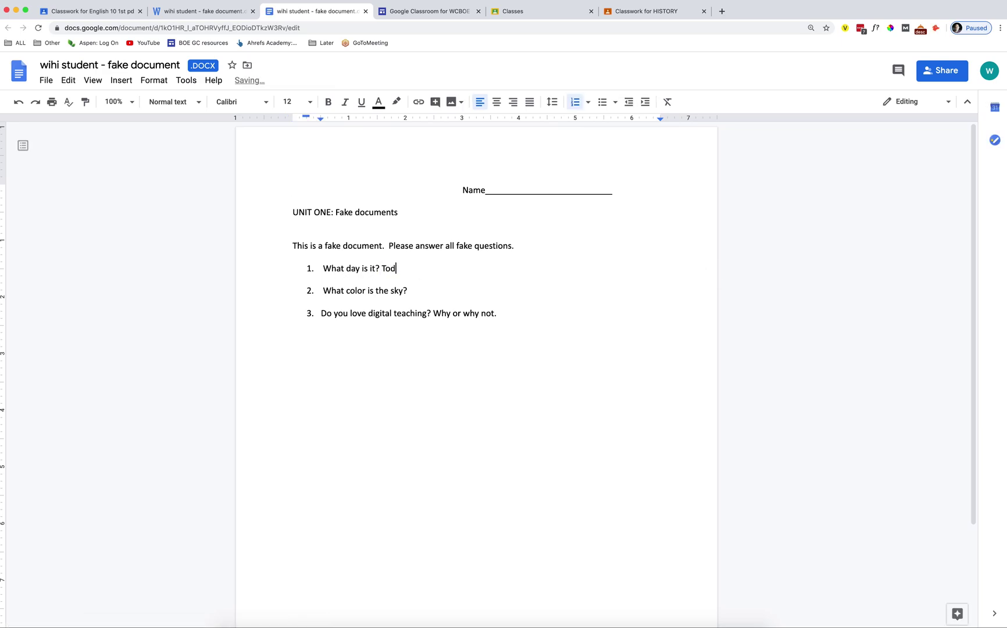
{"action": "type", "text": "ay is Sunday"}
{"action": "left_click", "coordinate": [365, 11]}
{"action": "left_click", "coordinate": [252, 11]}
{"action": "left_click", "coordinate": [302, 410]}
{"action": "left_click", "coordinate": [302, 410]}
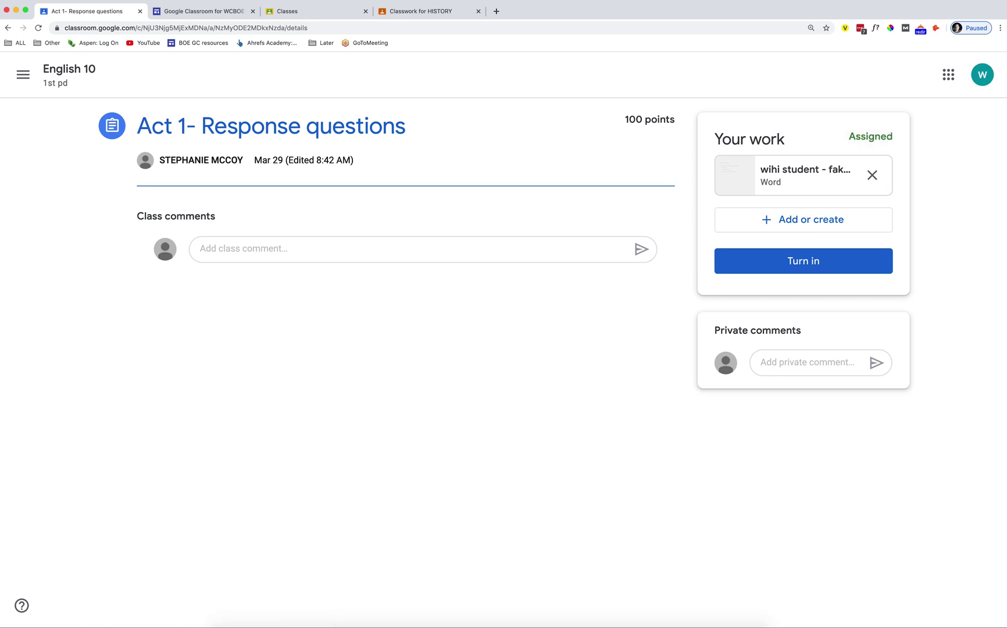
From Add or create in the Act 1- Response questions work panel, choose Google Drive.
{"action": "left_click", "coordinate": [771, 224]}
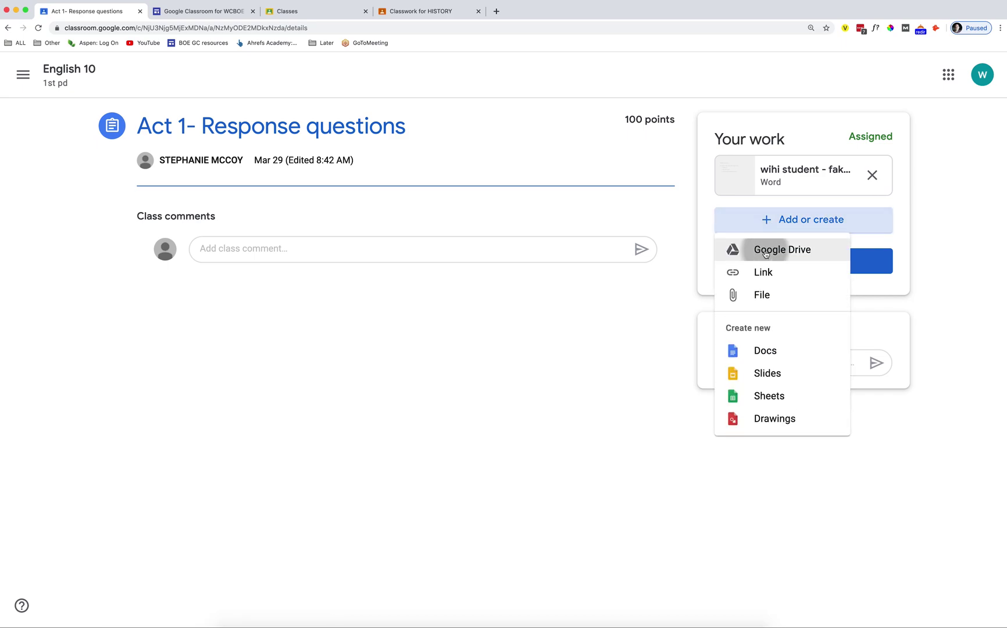
{"action": "left_click", "coordinate": [766, 251]}
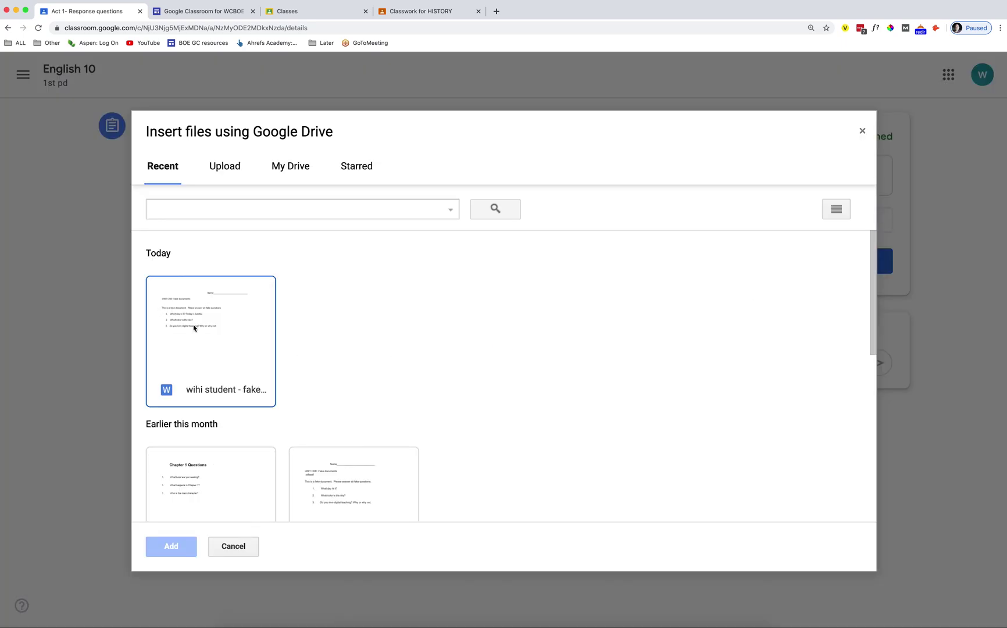